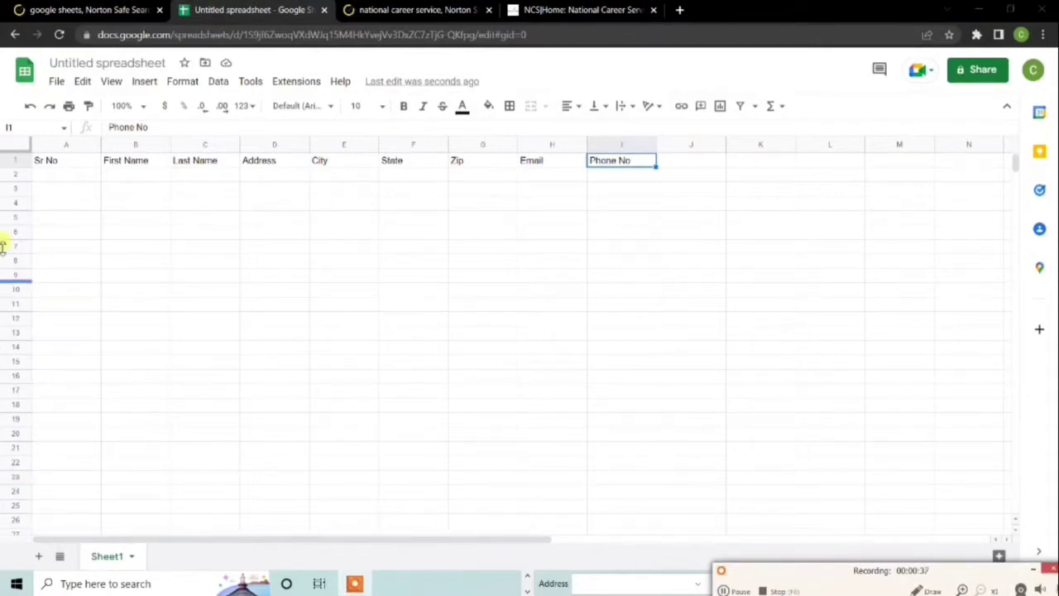
# Select the header cells from Sr No across to Phone No
pyautogui.click(66, 162)
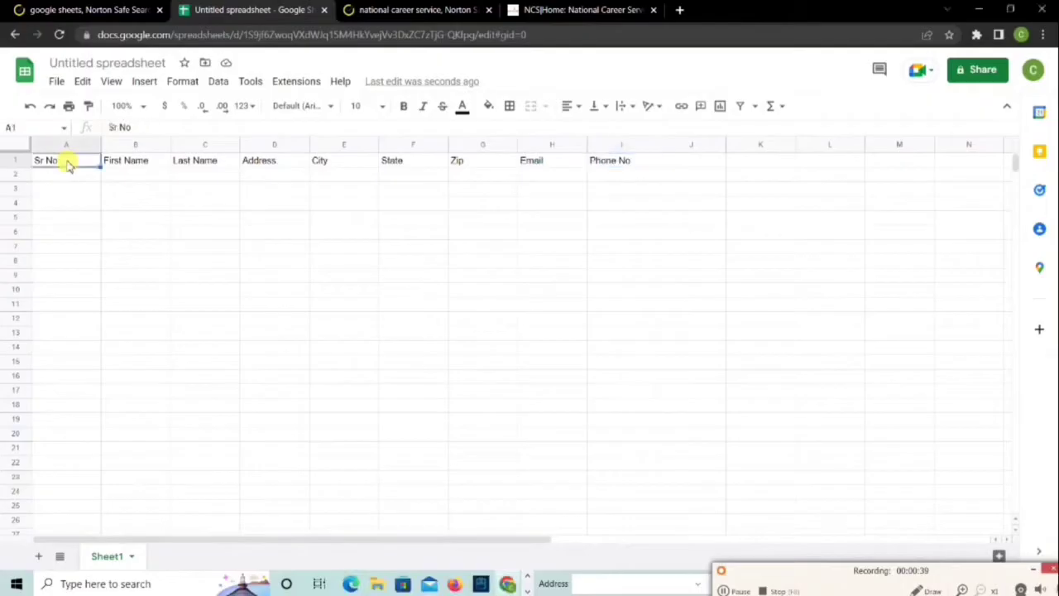
pyautogui.click(152, 161)
pyautogui.click(237, 160)
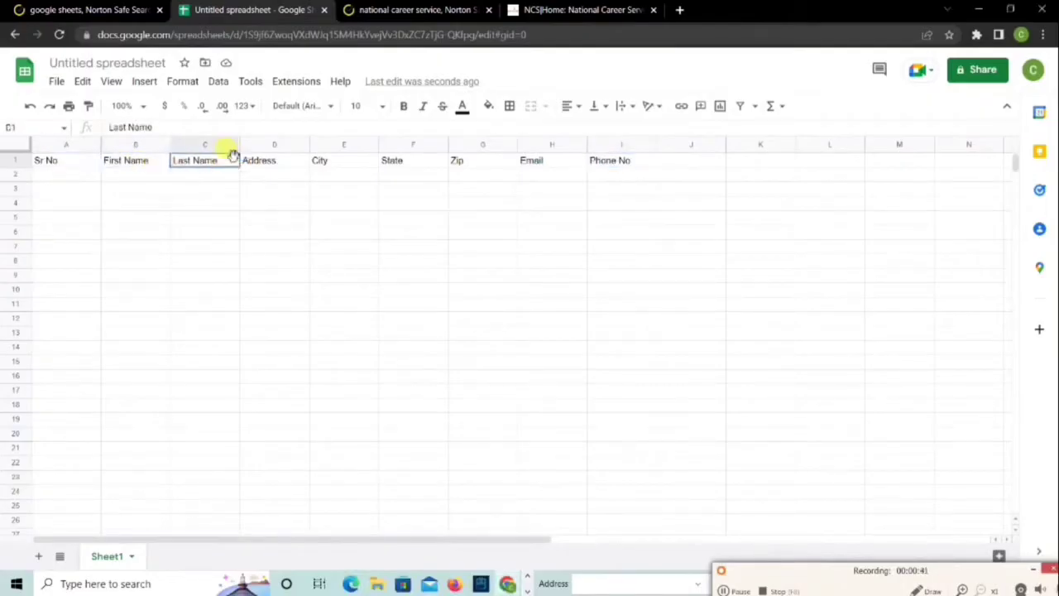
pyautogui.moveTo(262, 160); pyautogui.dragTo(541, 161)
pyautogui.click(361, 166)
pyautogui.click(541, 161)
pyautogui.click(619, 166)
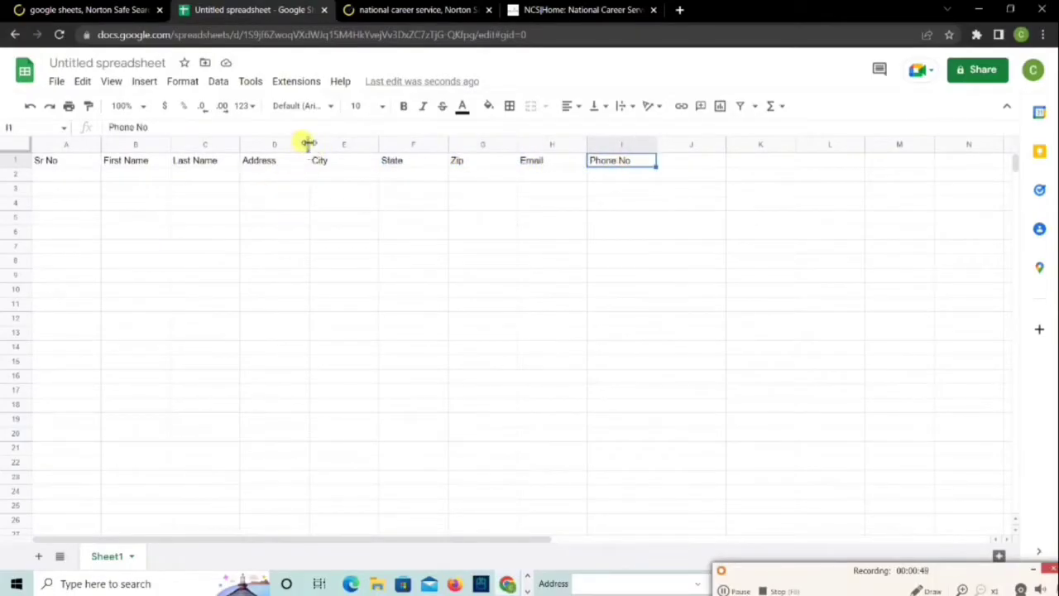
# Widen the Address and Email columns, and the State column slightly
pyautogui.moveTo(307, 144); pyautogui.dragTo(367, 146)
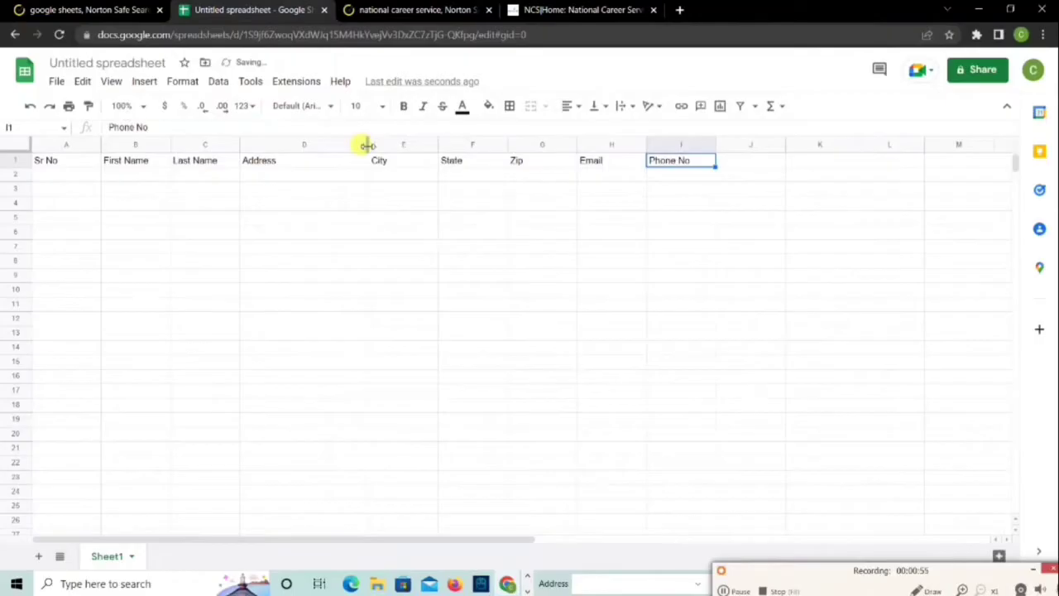
pyautogui.moveTo(368, 147); pyautogui.dragTo(386, 147)
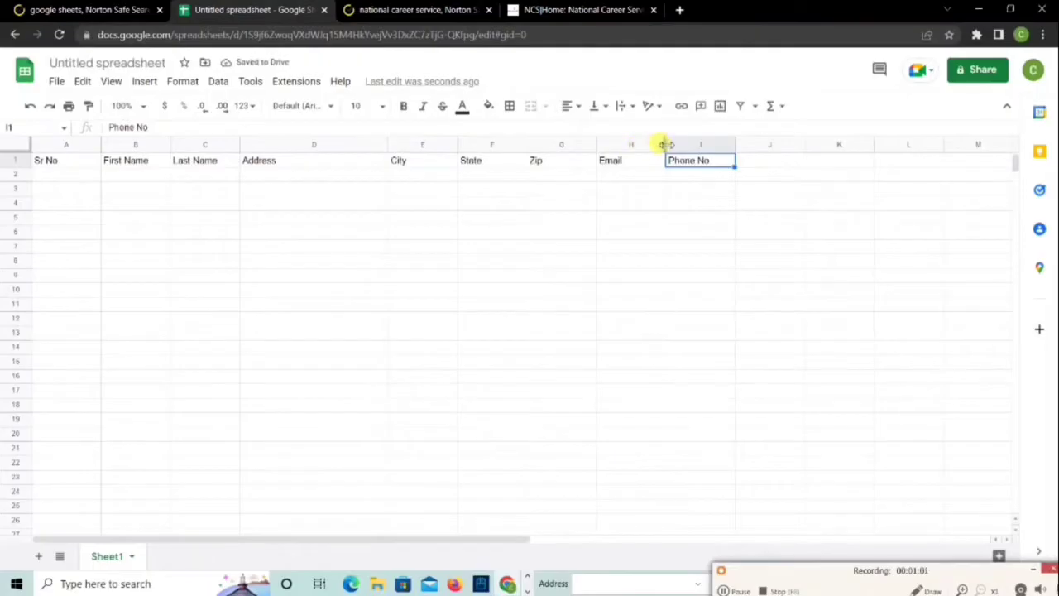
pyautogui.moveTo(666, 143); pyautogui.dragTo(708, 142)
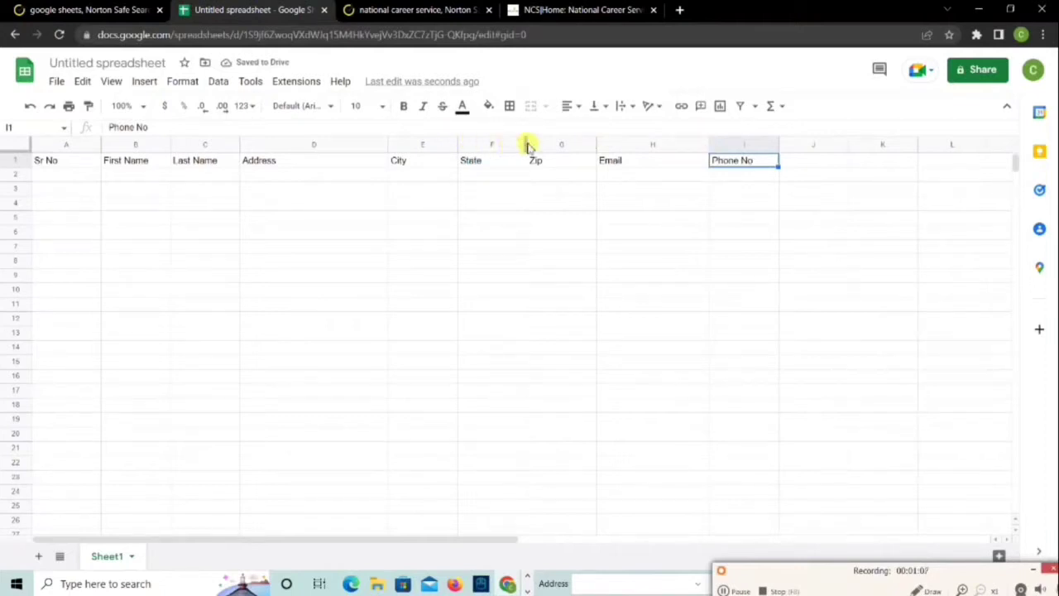
pyautogui.moveTo(526, 144); pyautogui.dragTo(535, 143)
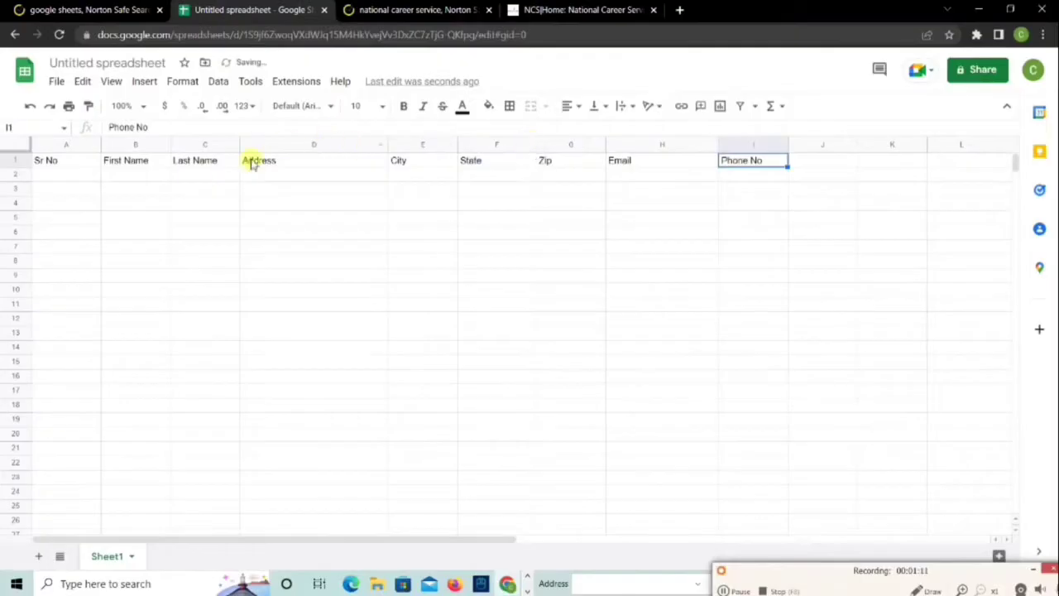
# Enter serial number 1 in A2, then the record's first and last name
pyautogui.click(65, 164)
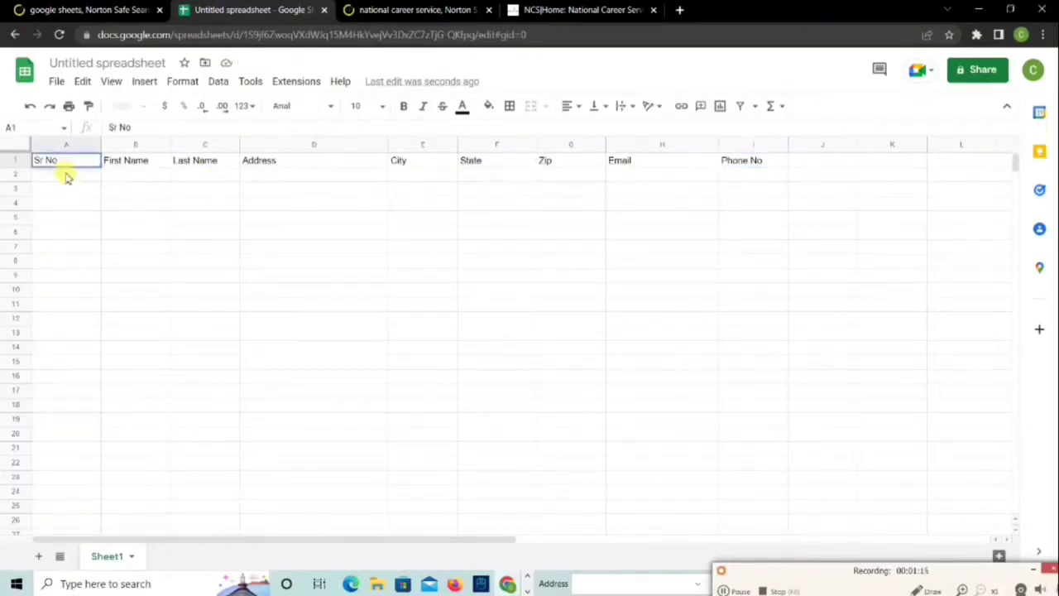
pyautogui.click(68, 178)
pyautogui.write('1')
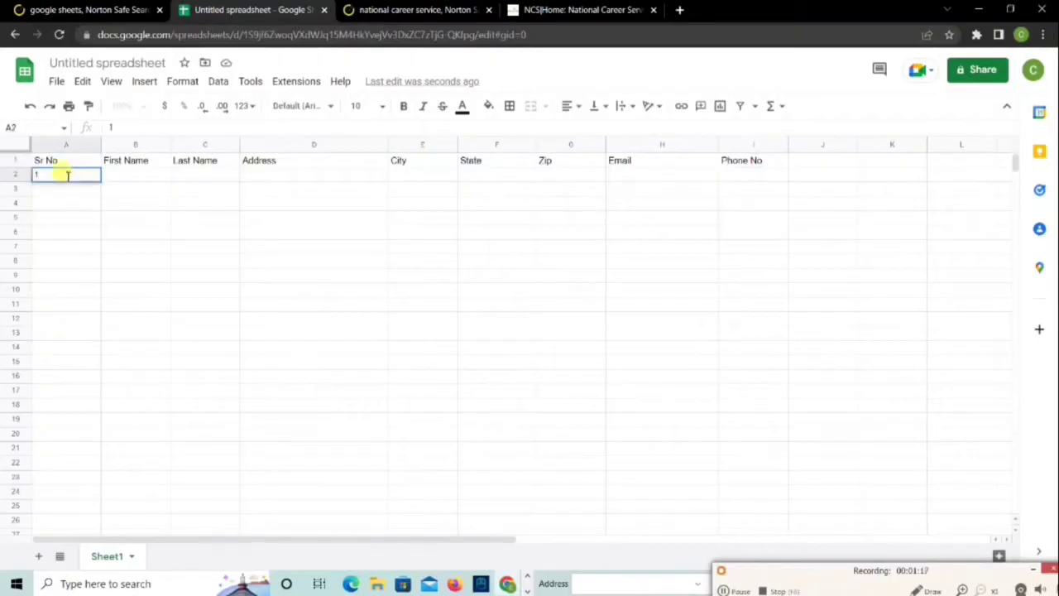
pyautogui.click(124, 180)
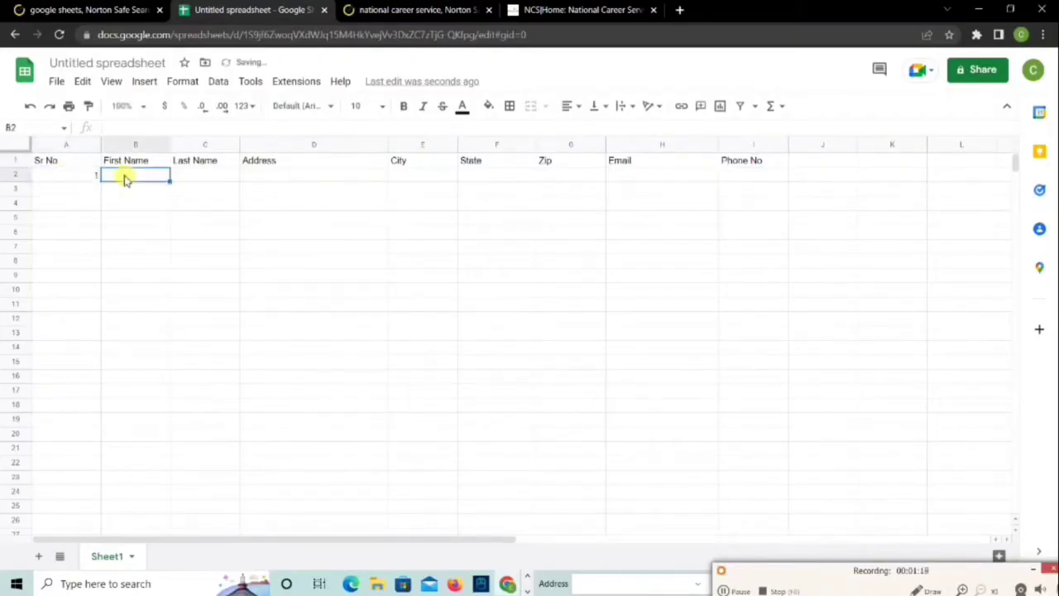
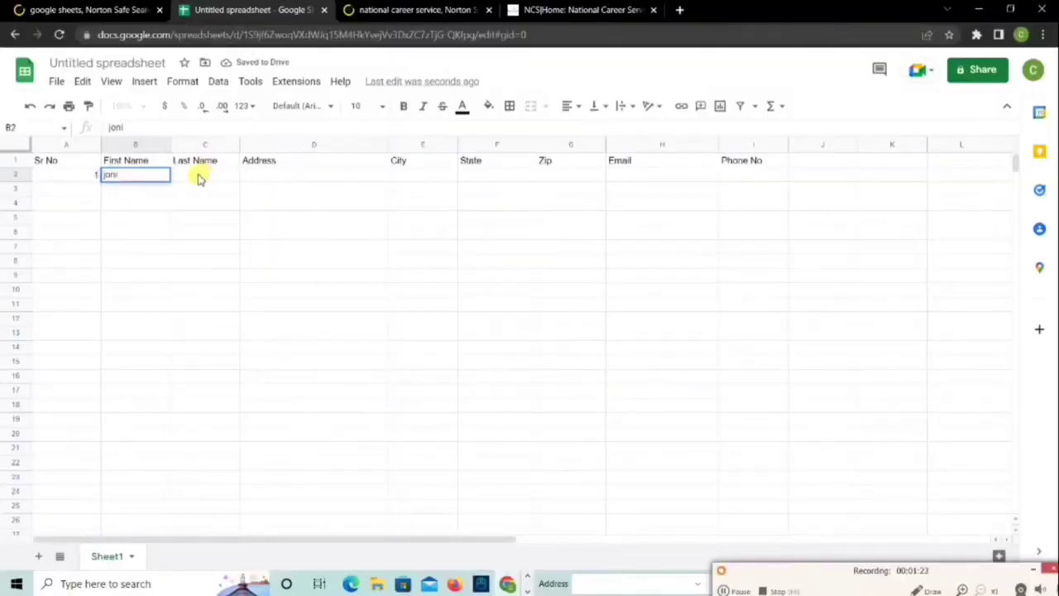
pyautogui.click(198, 177)
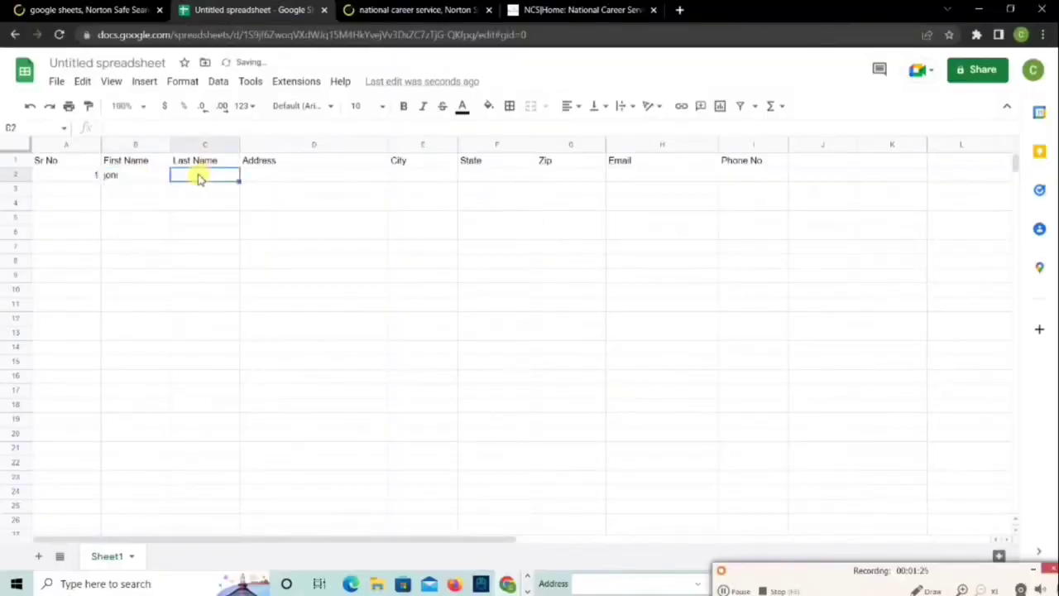
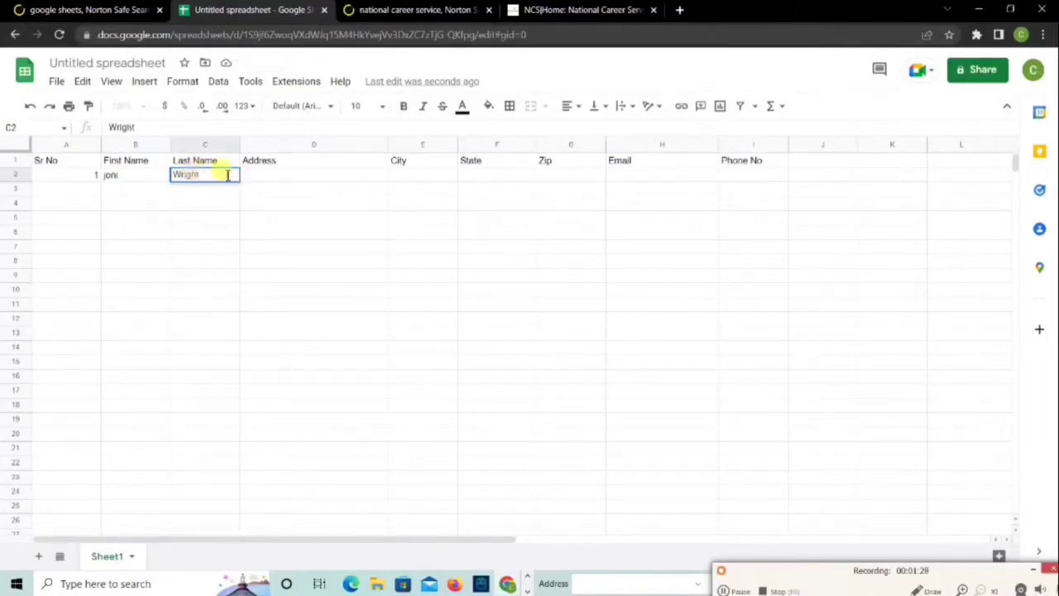
# Fill in the record's street address, city and state in D2 through F2
pyautogui.click(295, 176)
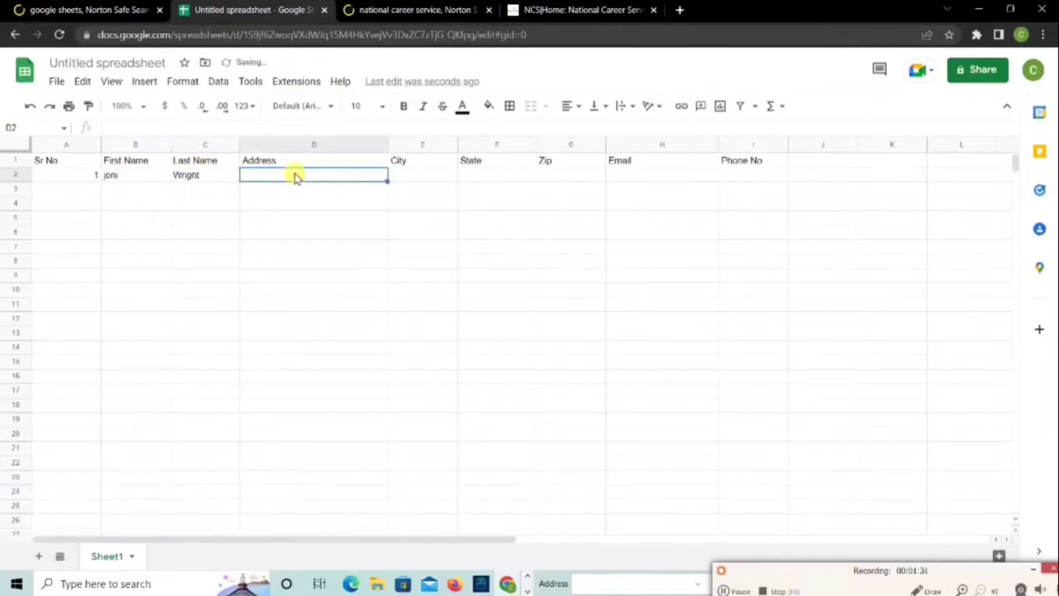
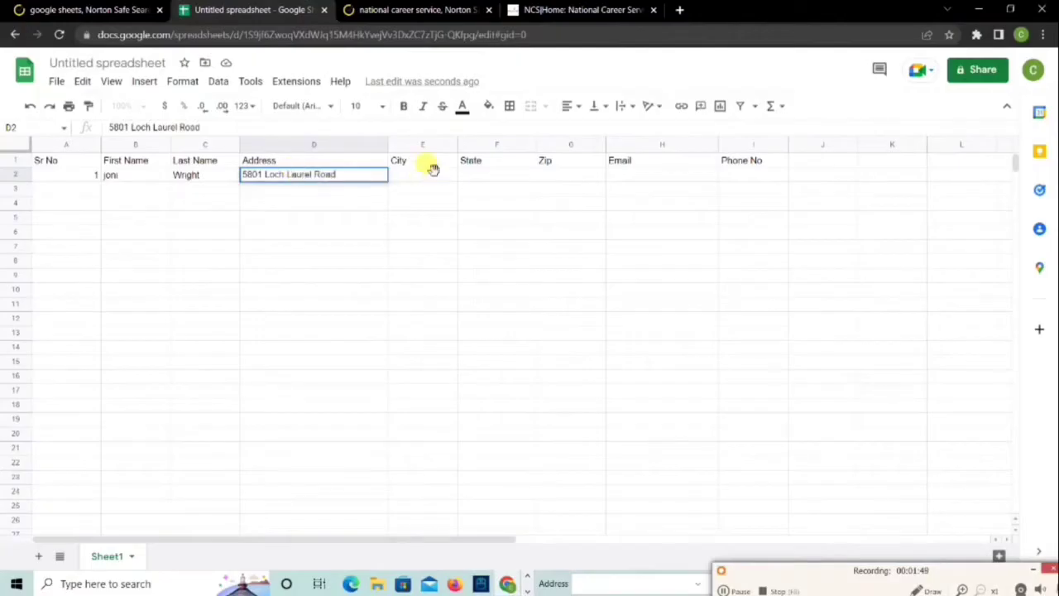
pyautogui.click(432, 174)
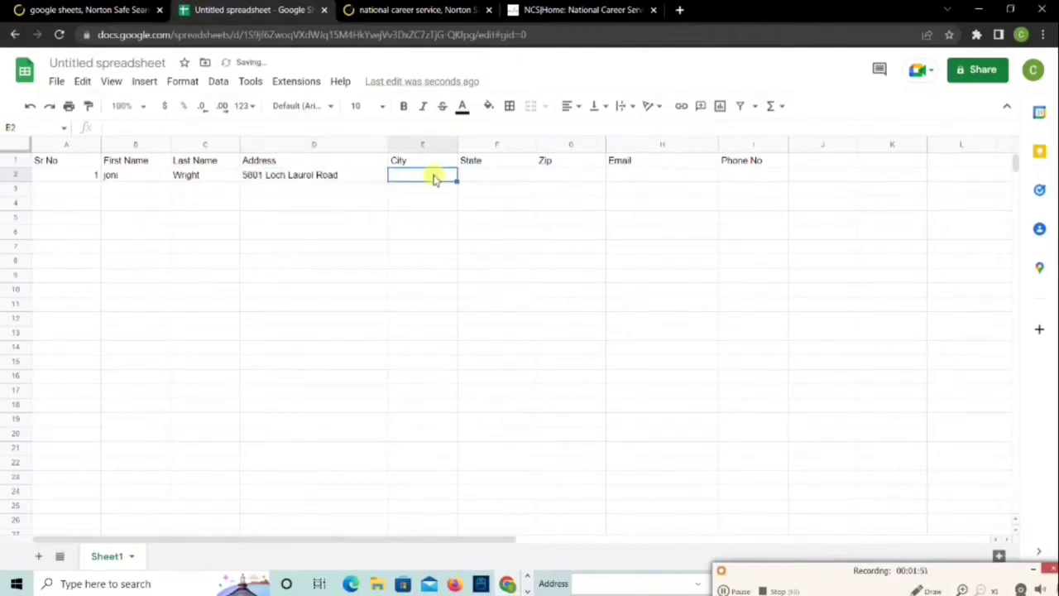
pyautogui.write('Lake')
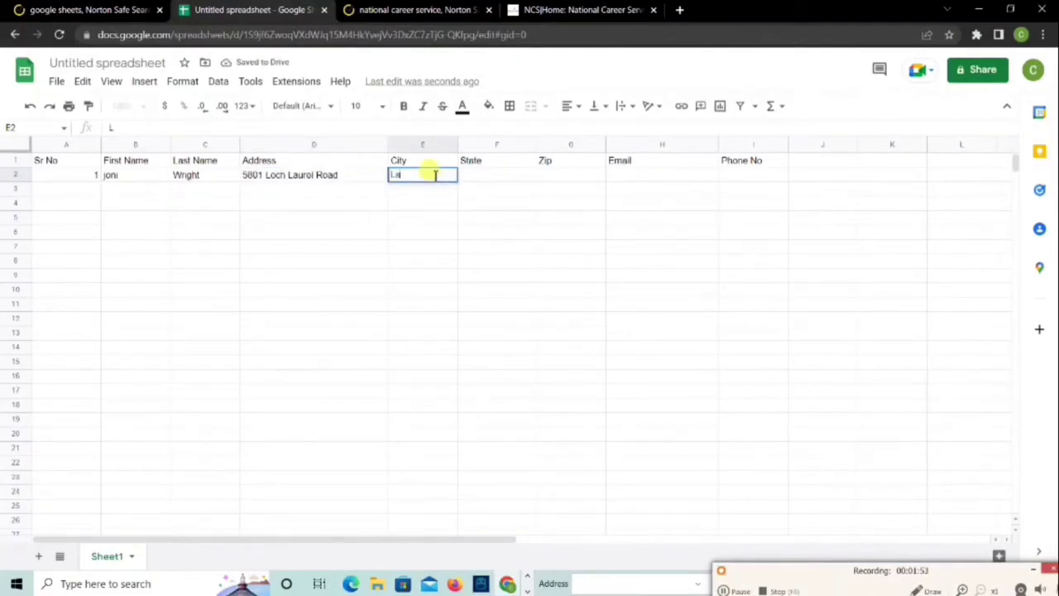
pyautogui.write(' Pa')
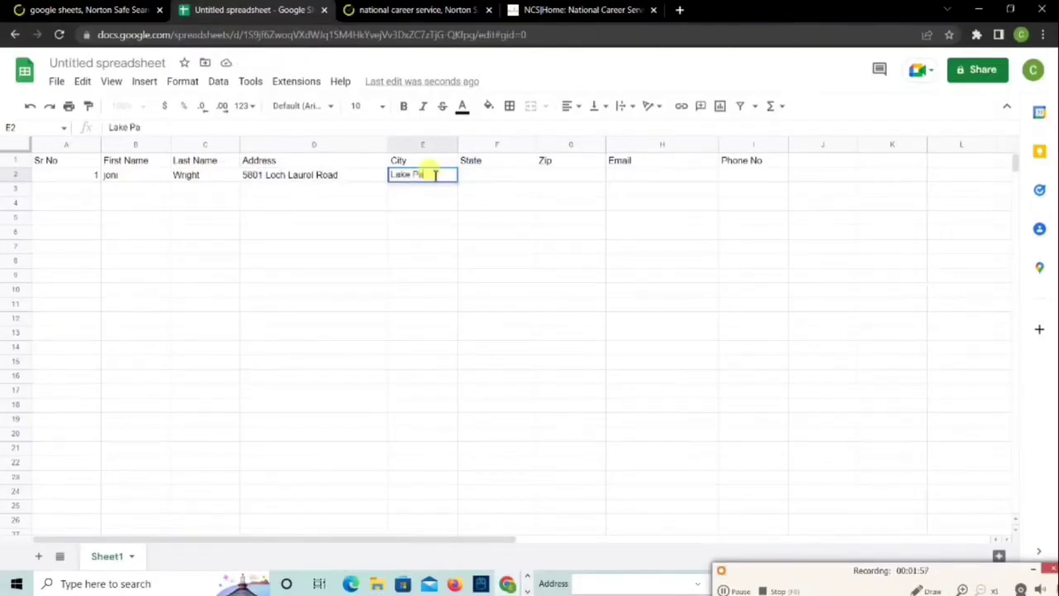
pyautogui.write('rk')
pyautogui.click(462, 180)
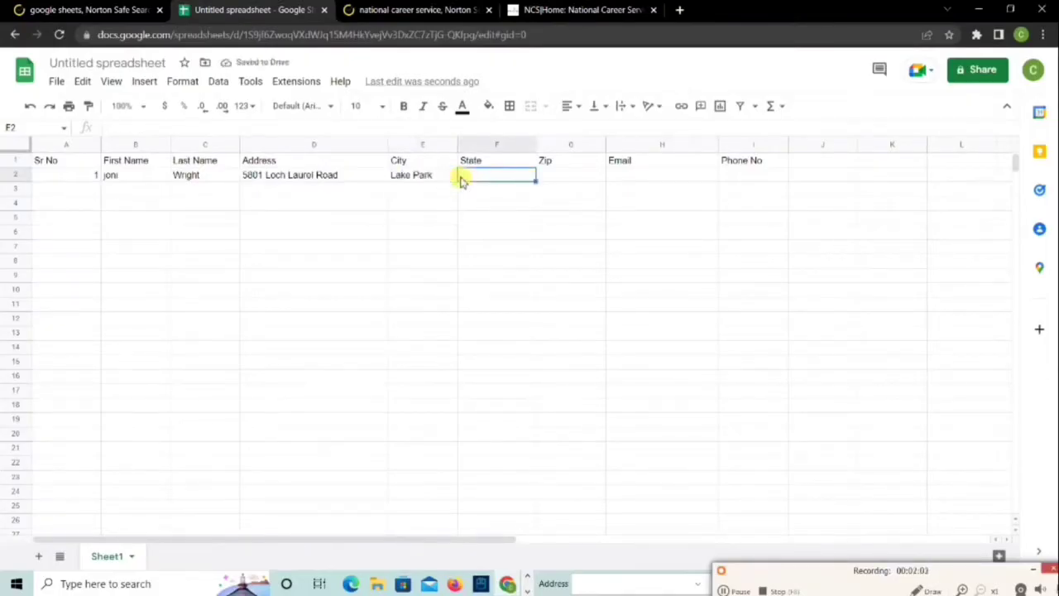
pyautogui.write('GA')
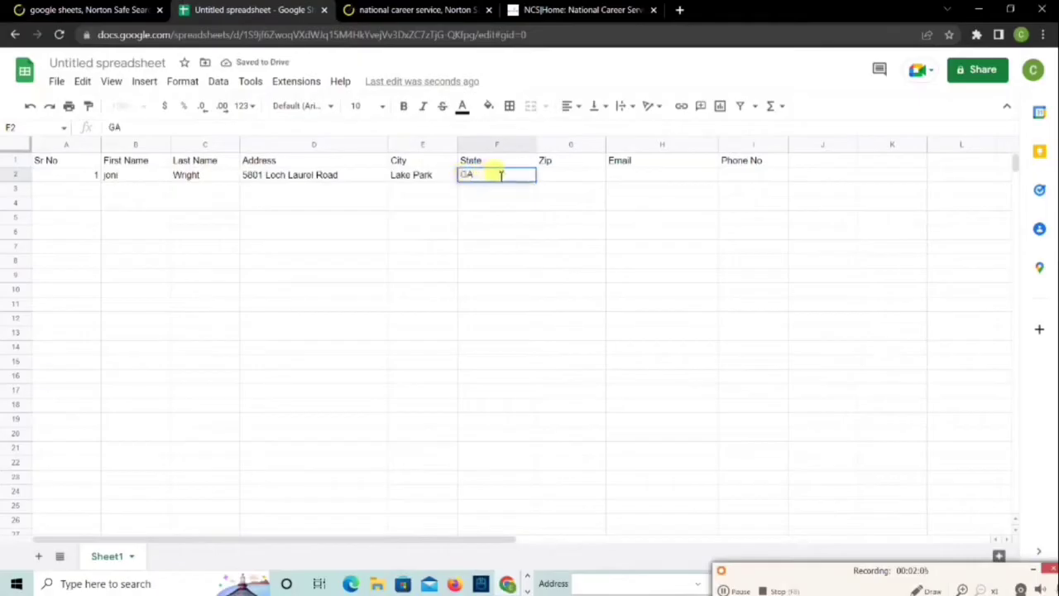
# Enter the record's zip code, e-mail address and phone number in G2 through I2
pyautogui.click(546, 176)
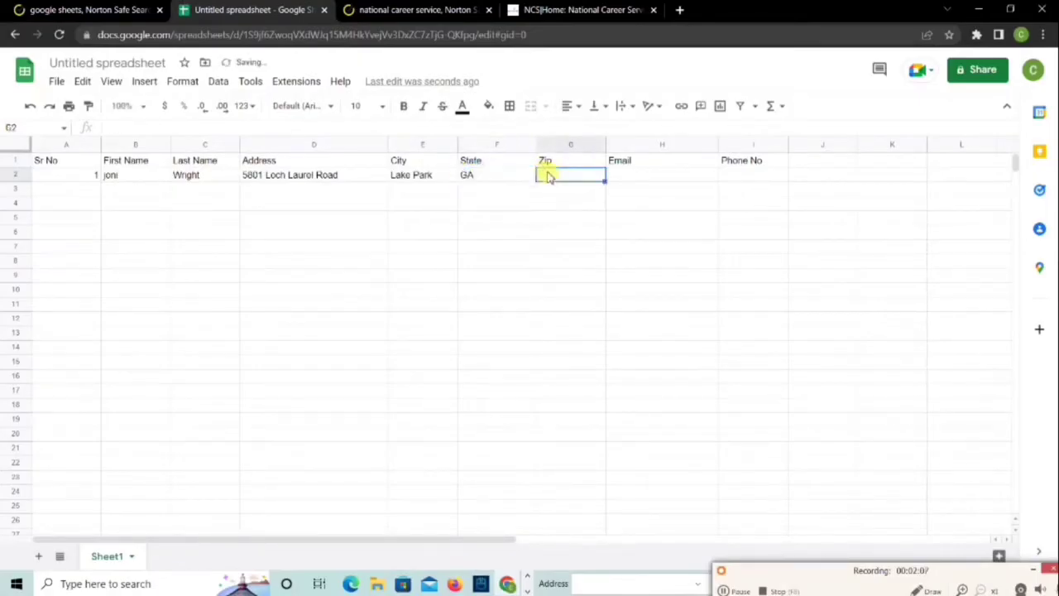
pyautogui.write('3')
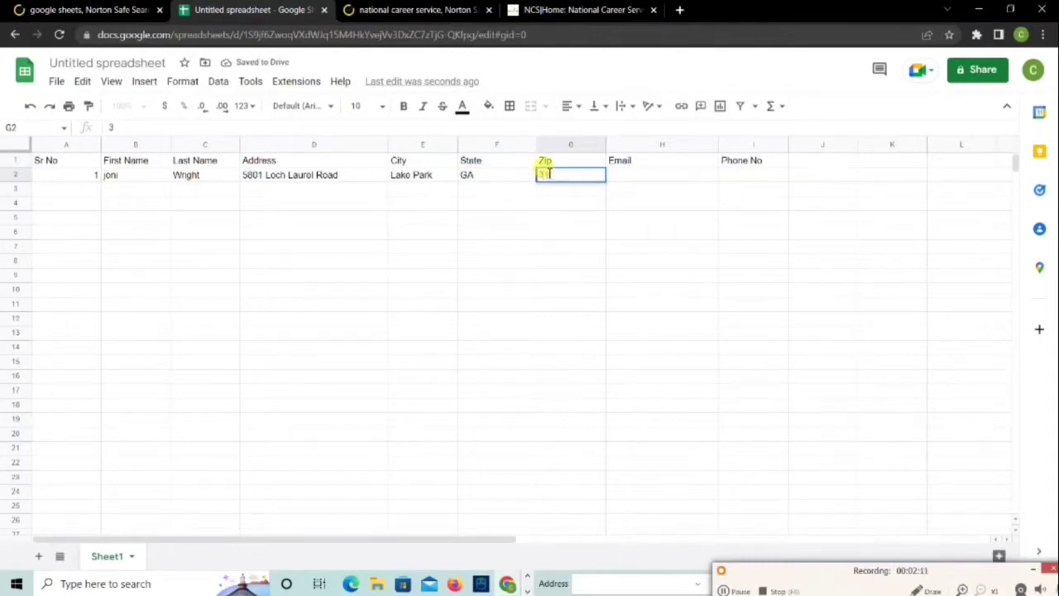
pyautogui.write('1636')
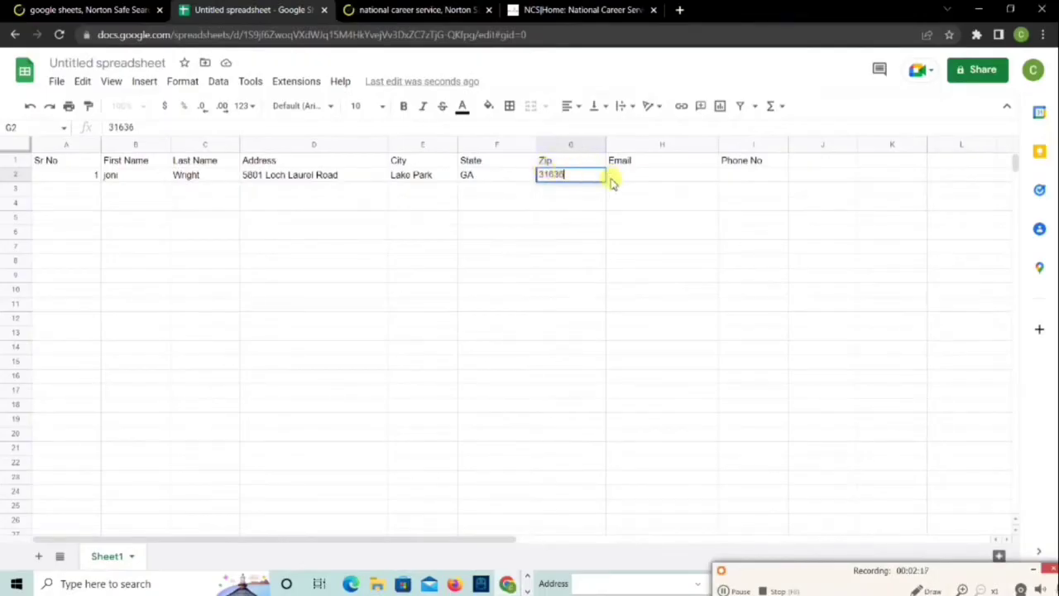
pyautogui.click(612, 181)
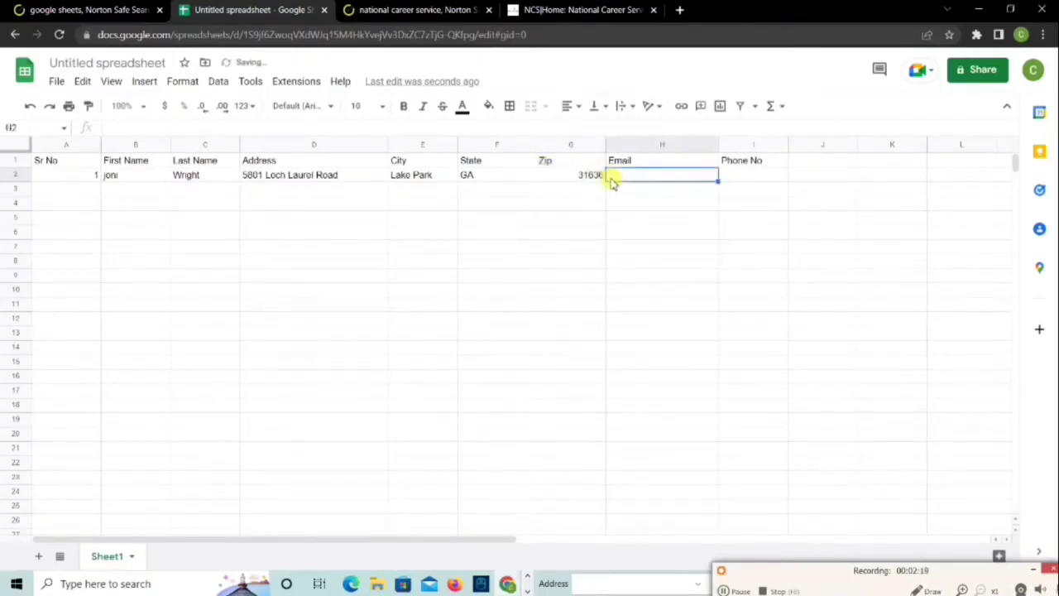
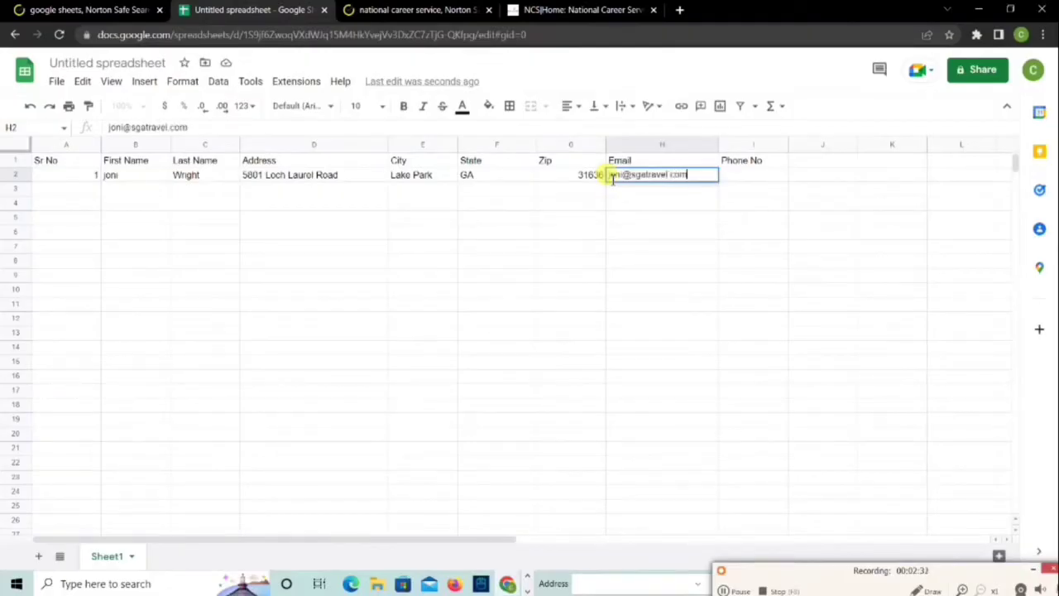
pyautogui.click(767, 175)
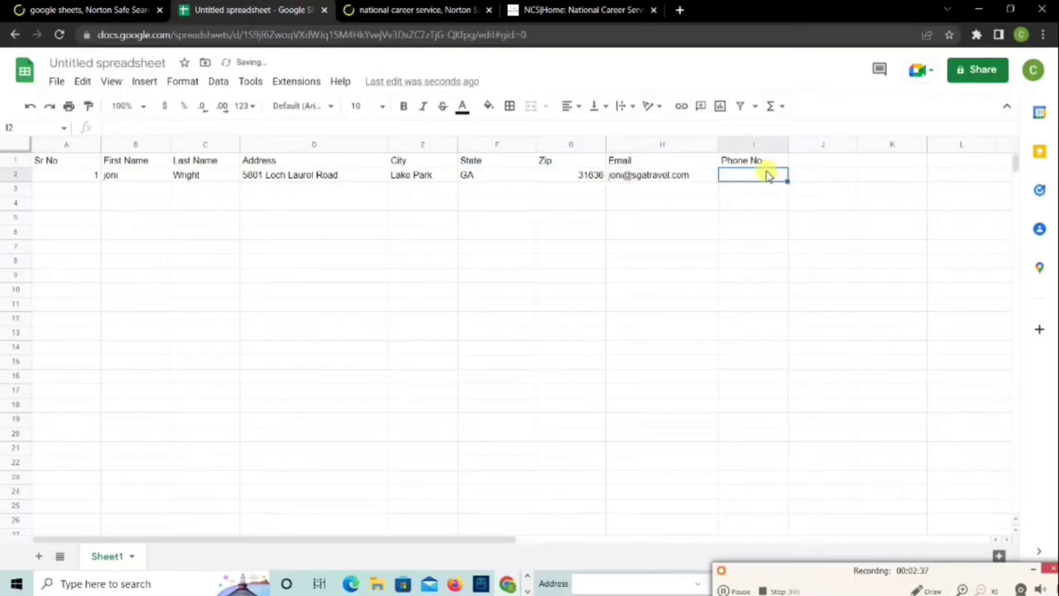
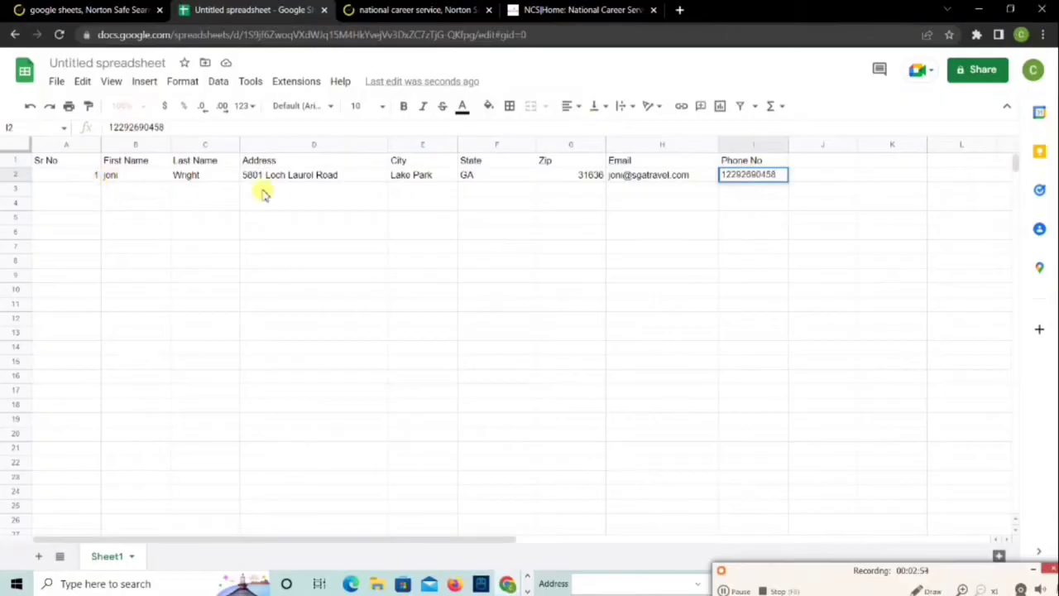
# Number cells A3 to A11 with 2 through 10, then enter 1 in A12
pyautogui.click(99, 188)
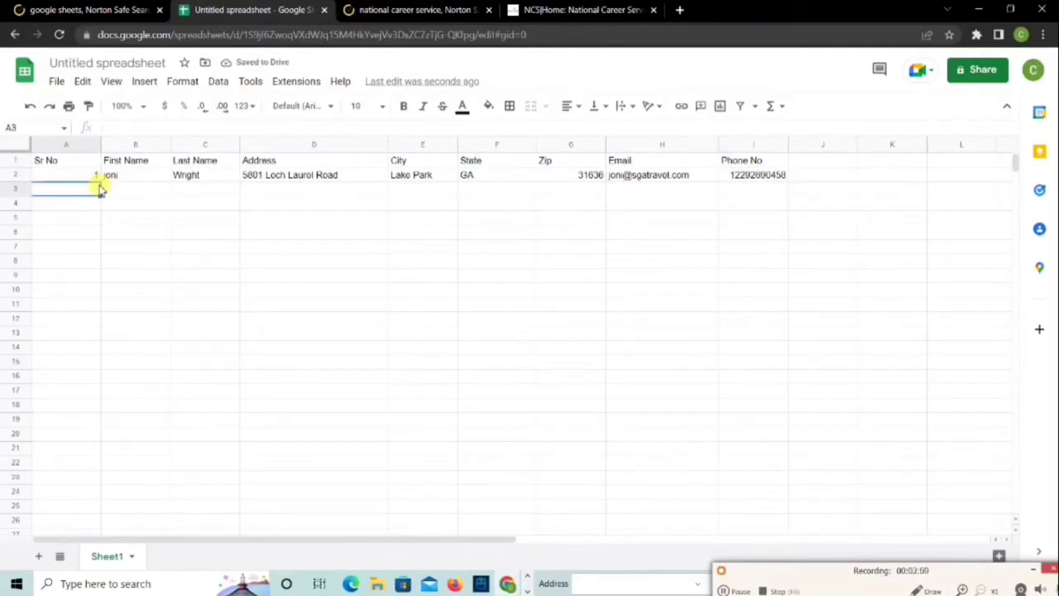
pyautogui.write('2')
pyautogui.press('Return')
pyautogui.write('3')
pyautogui.press('Return')
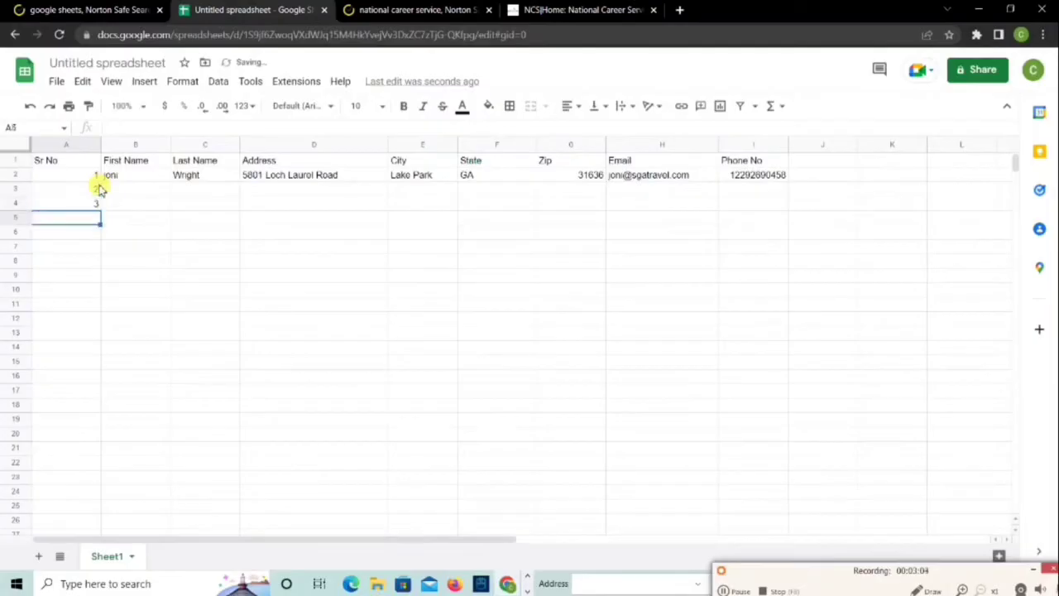
pyautogui.write('4')
pyautogui.press('Return')
pyautogui.write('5')
pyautogui.press('Return')
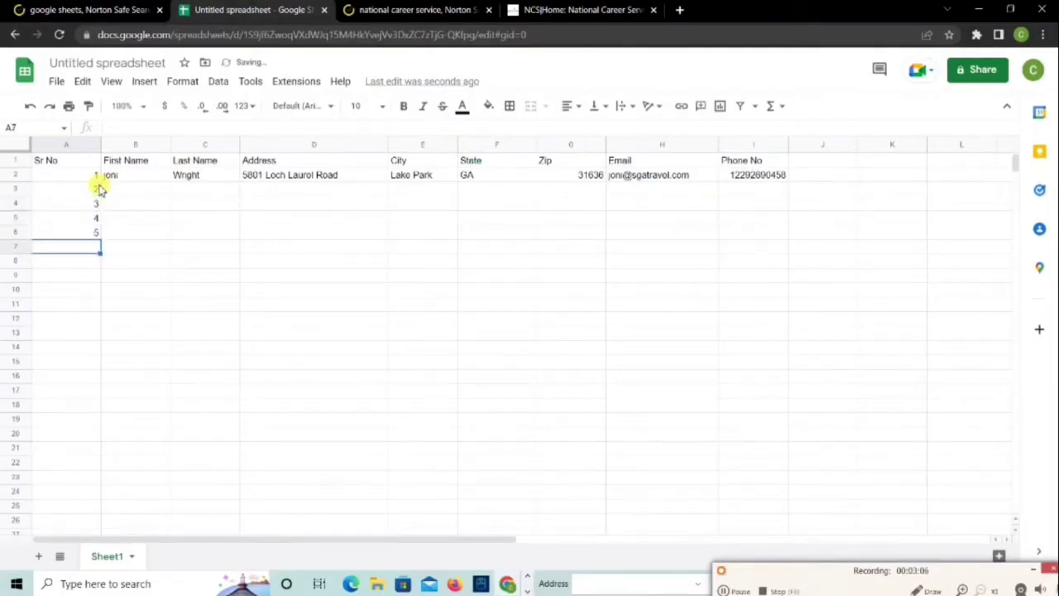
pyautogui.write('6')
pyautogui.press('Return')
pyautogui.write('7')
pyautogui.press('Return')
pyautogui.write('8')
pyautogui.press('Return')
pyautogui.write('9')
pyautogui.press('Return')
pyautogui.write('10')
pyautogui.press('Return')
pyautogui.write('1')
pyautogui.press('Return')
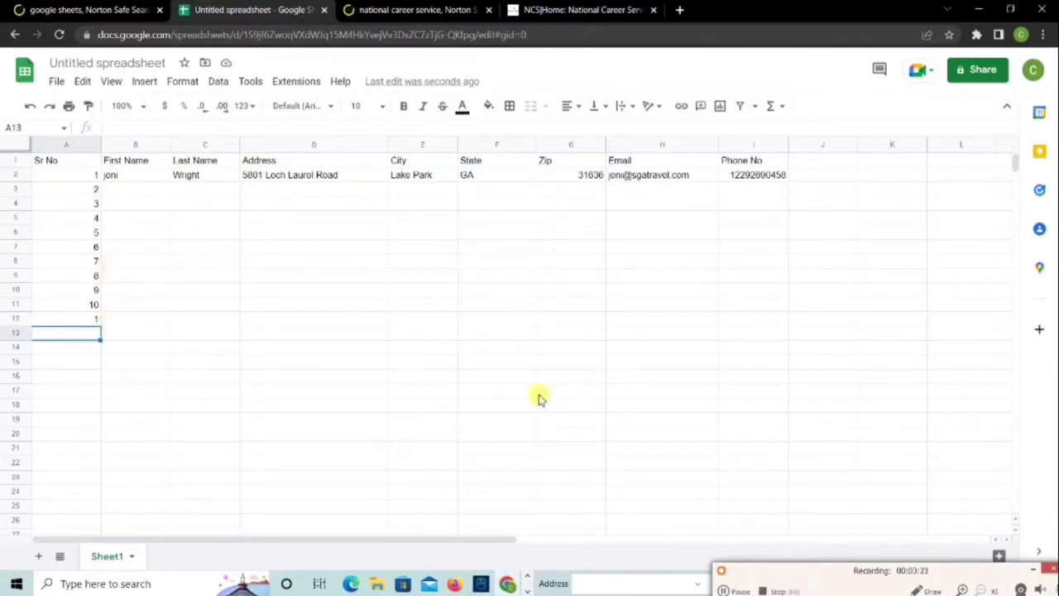
# Narrow the State, Zip and Email columns
pyautogui.moveTo(1014, 161); pyautogui.dragTo(974, 571)
pyautogui.moveTo(1014, 502); pyautogui.dragTo(1013, 113)
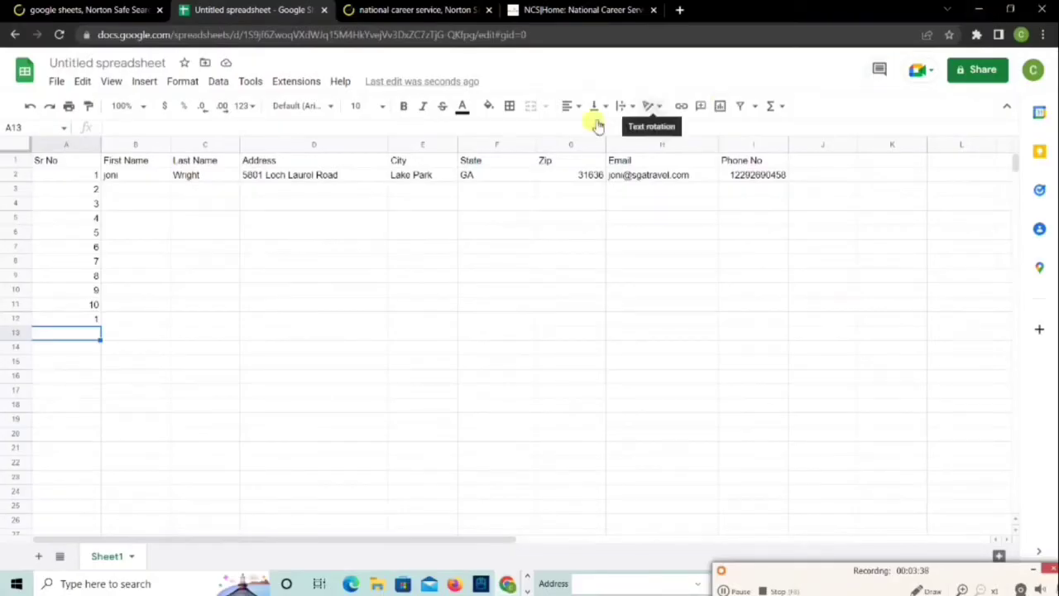
pyautogui.moveTo(534, 147); pyautogui.dragTo(492, 148)
pyautogui.moveTo(561, 147); pyautogui.dragTo(536, 148)
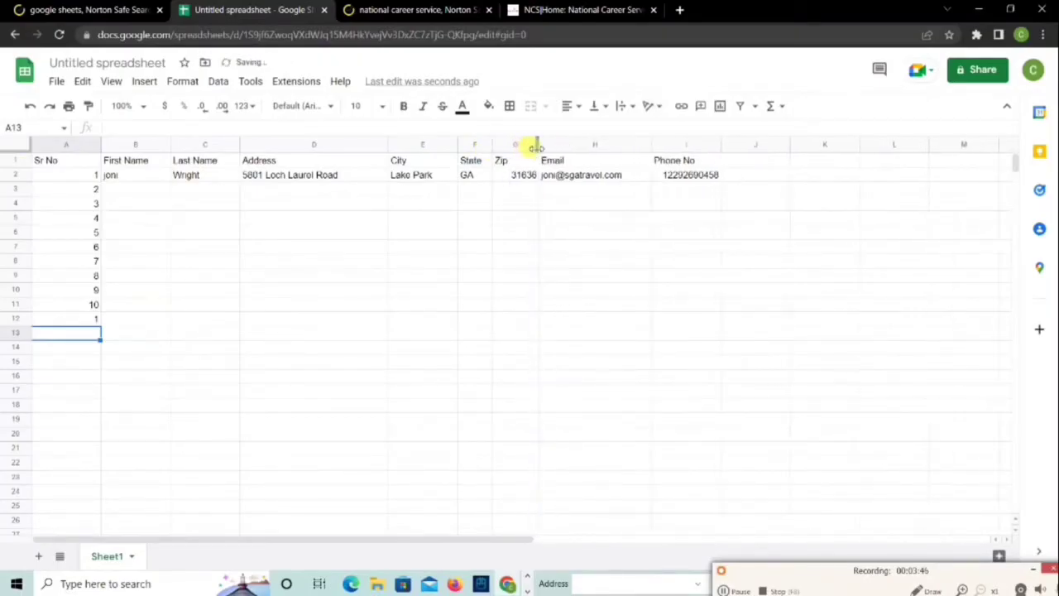
pyautogui.moveTo(651, 145); pyautogui.dragTo(627, 147)
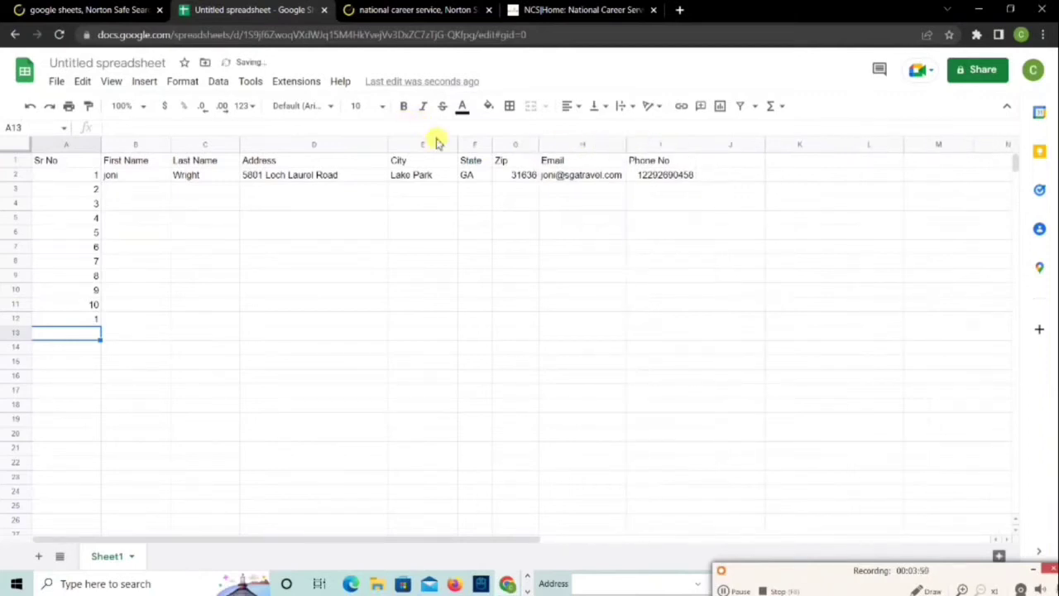
# Narrow the City, First Name and Last Name columns
pyautogui.moveTo(457, 145); pyautogui.dragTo(339, 141)
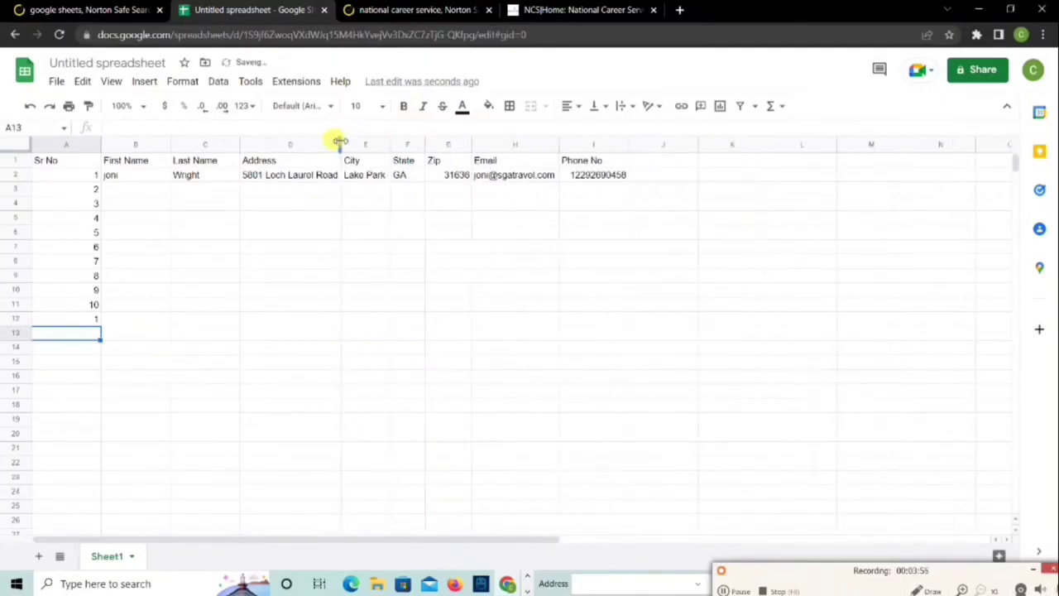
pyautogui.moveTo(169, 139); pyautogui.dragTo(152, 140)
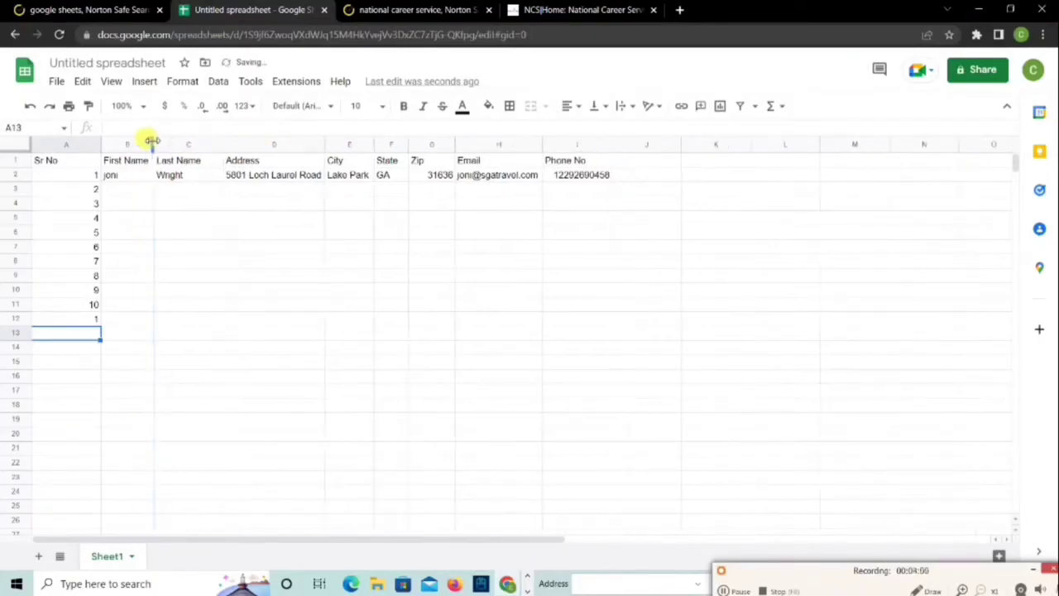
pyautogui.moveTo(222, 144); pyautogui.dragTo(202, 147)
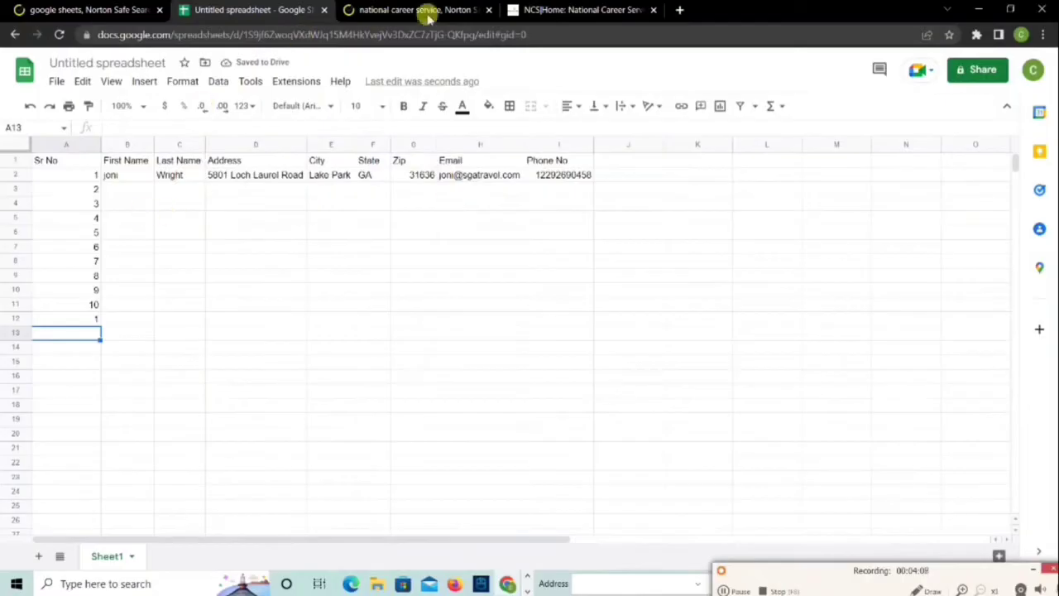
# Switch to the National Career Service tab, reset its banner carousel, and scroll the home page
pyautogui.click(548, 7)
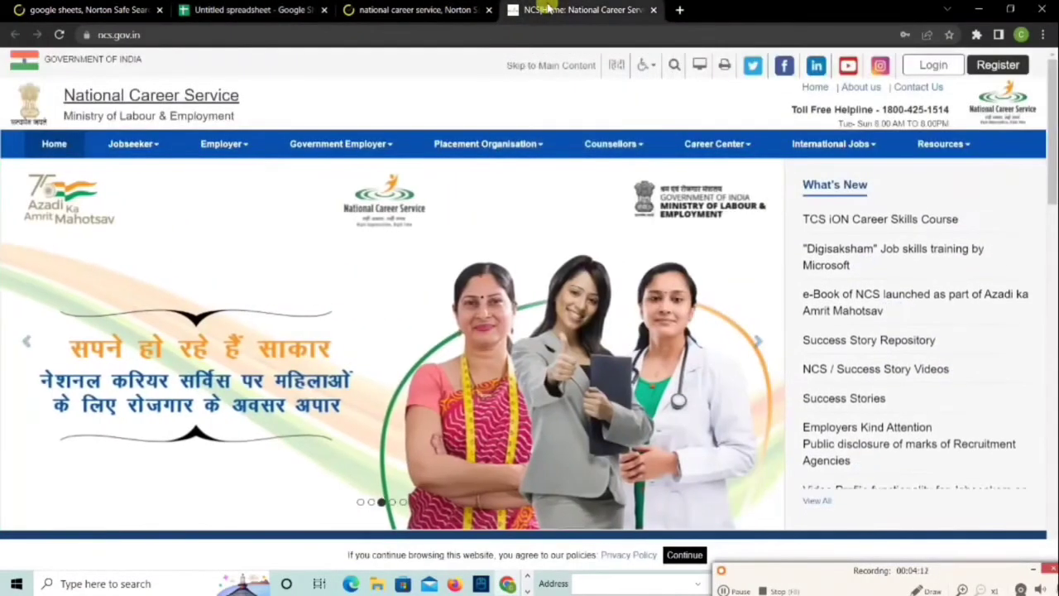
pyautogui.click(360, 502)
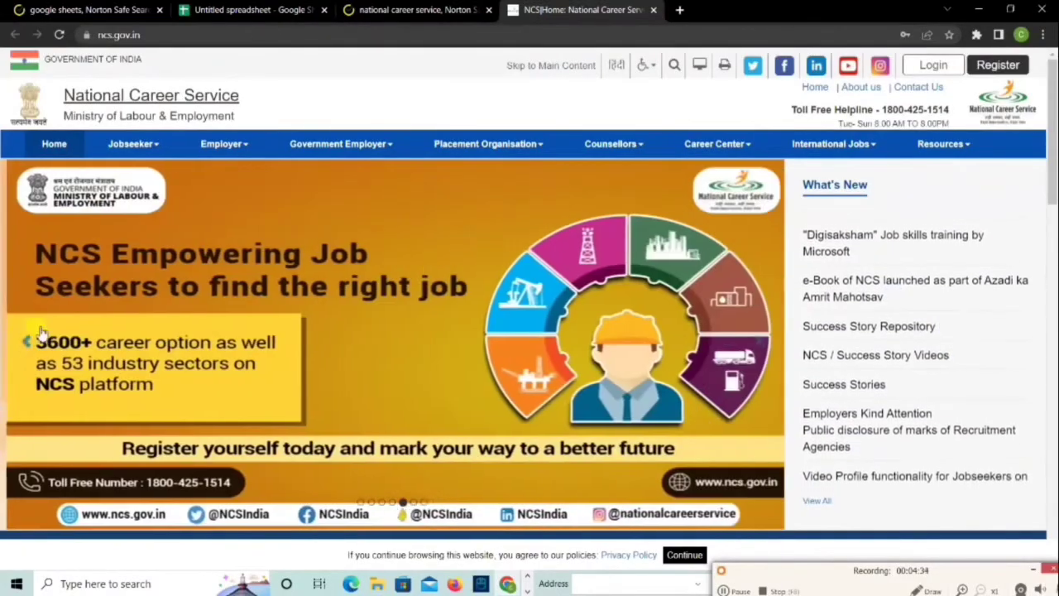
pyautogui.scroll(-3, 40, 331)
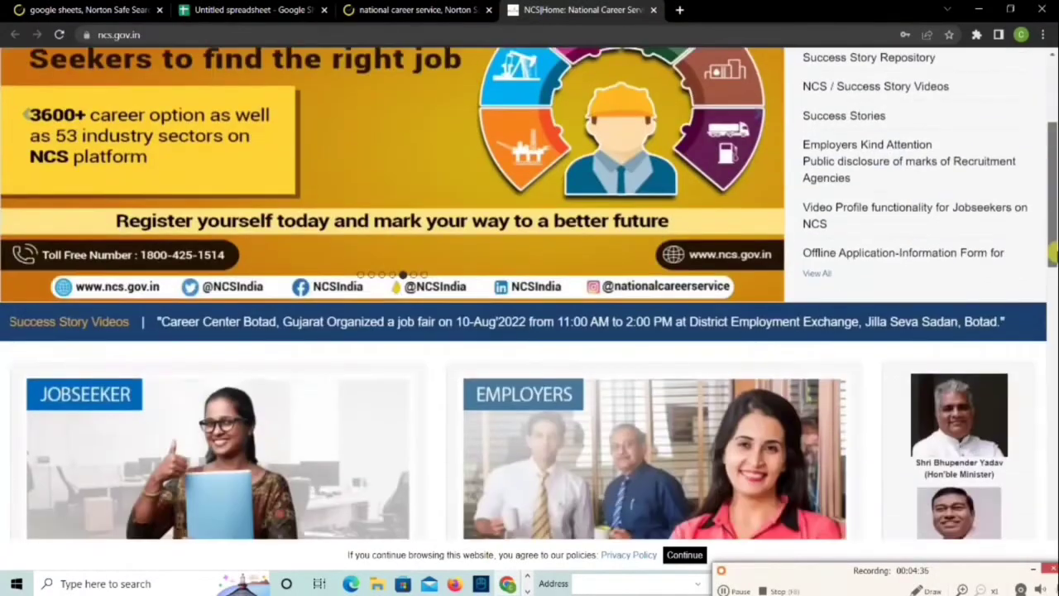
pyautogui.scroll(-6, 1052, 257)
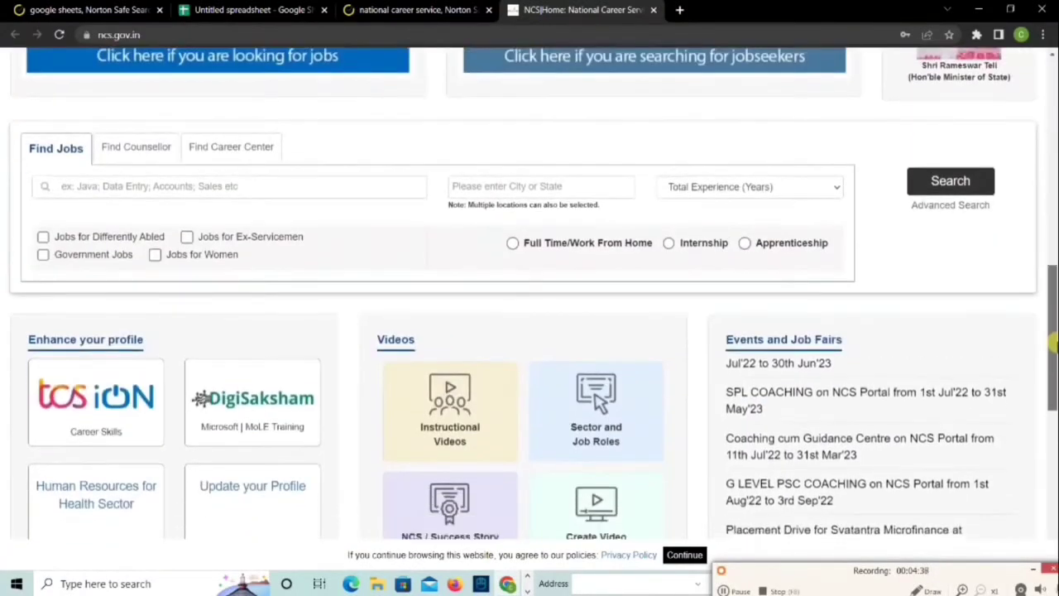
pyautogui.moveTo(1052, 343); pyautogui.dragTo(1039, 70)
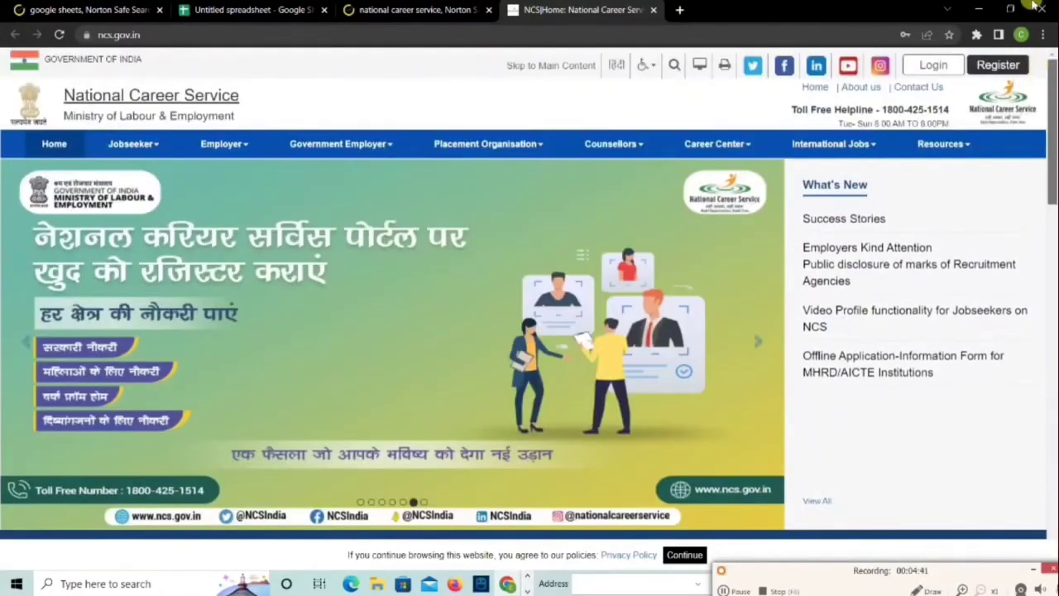